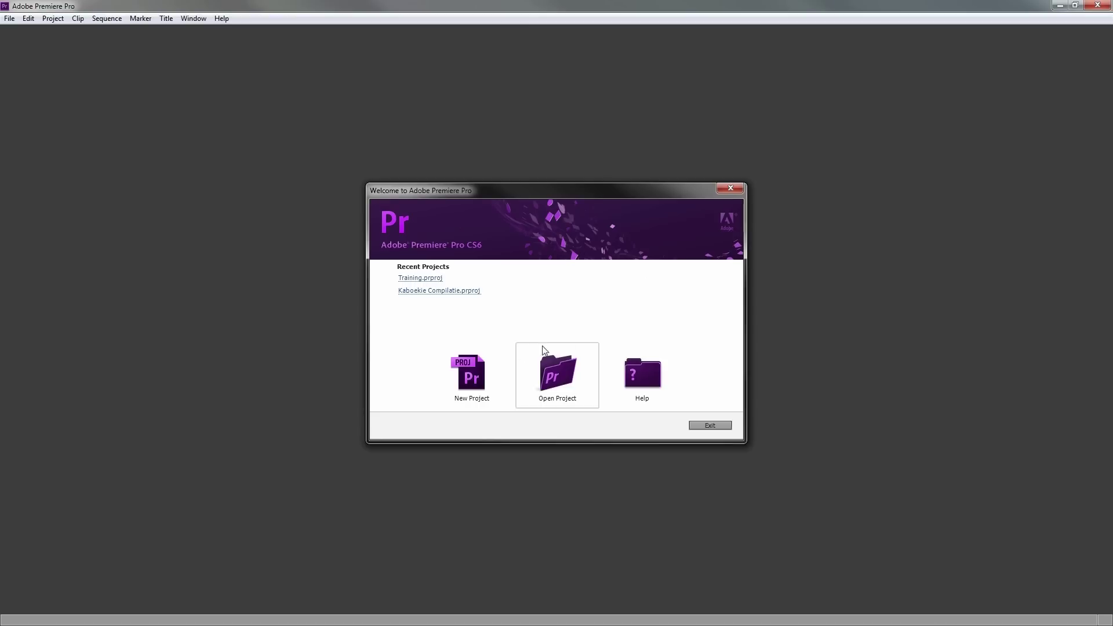
Start a new project with GPU CUDA rendering, Timecode and Audio Samples displays, and HDV capture.
left_click(497, 369)
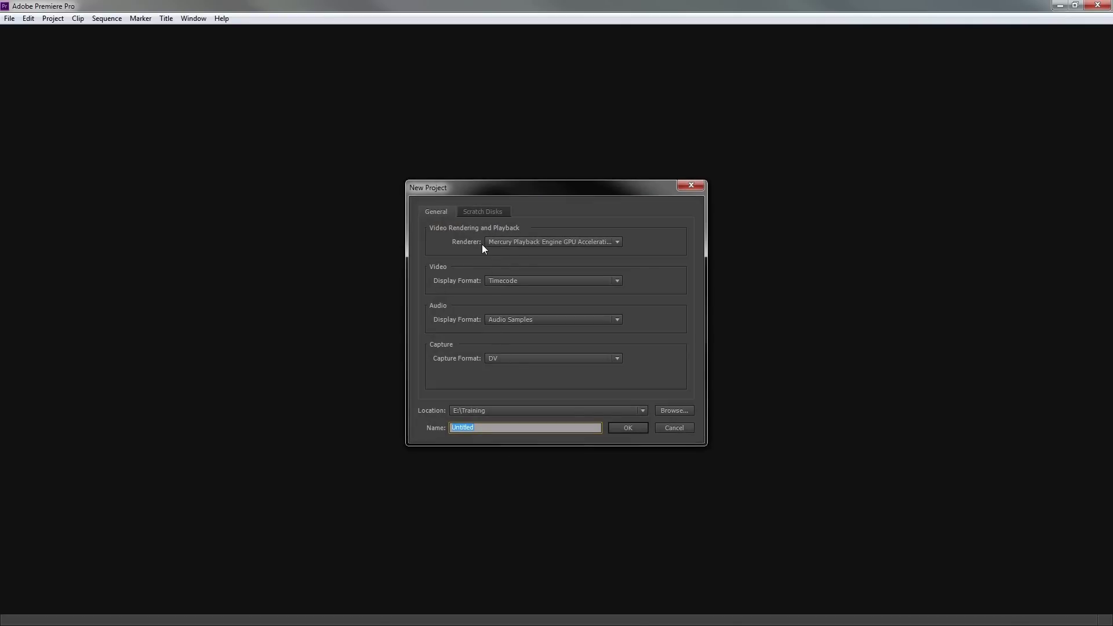
left_click(616, 242)
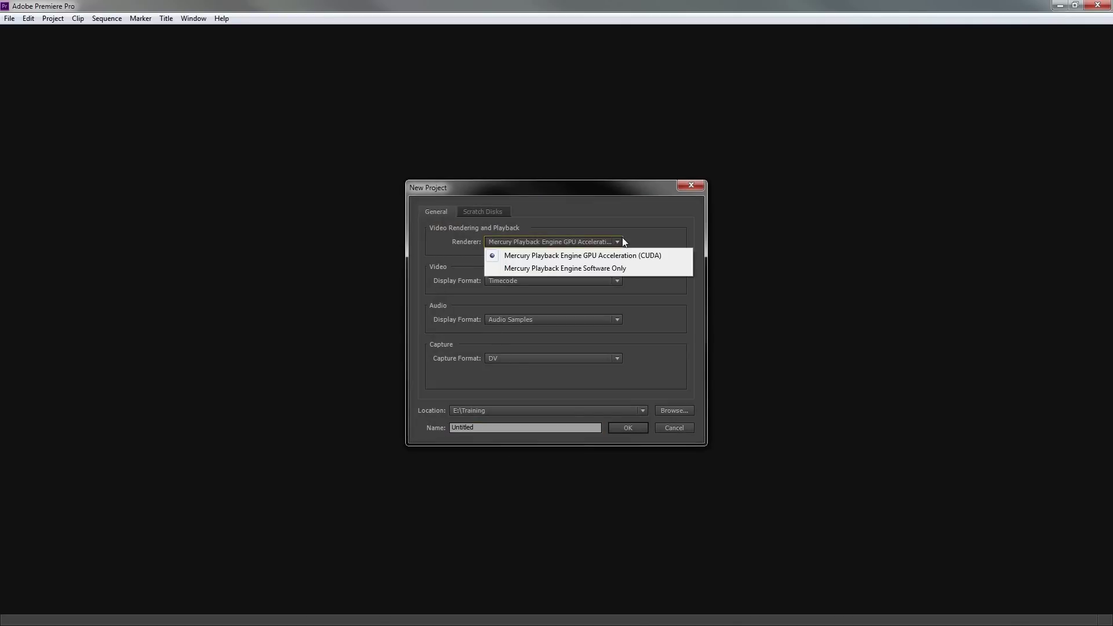
left_click(675, 256)
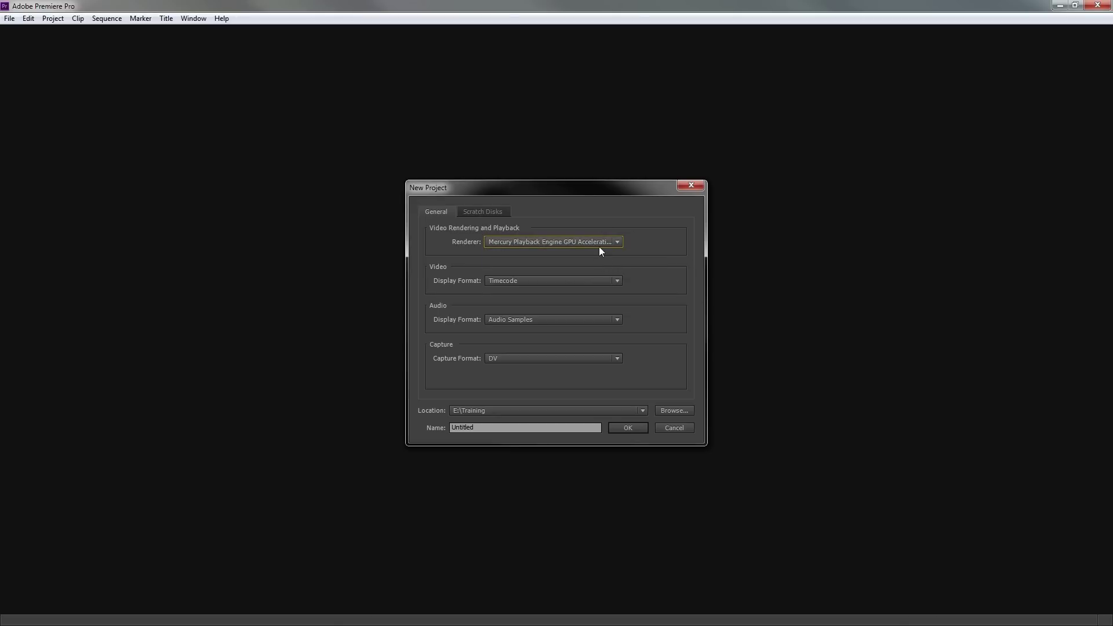
left_click(617, 280)
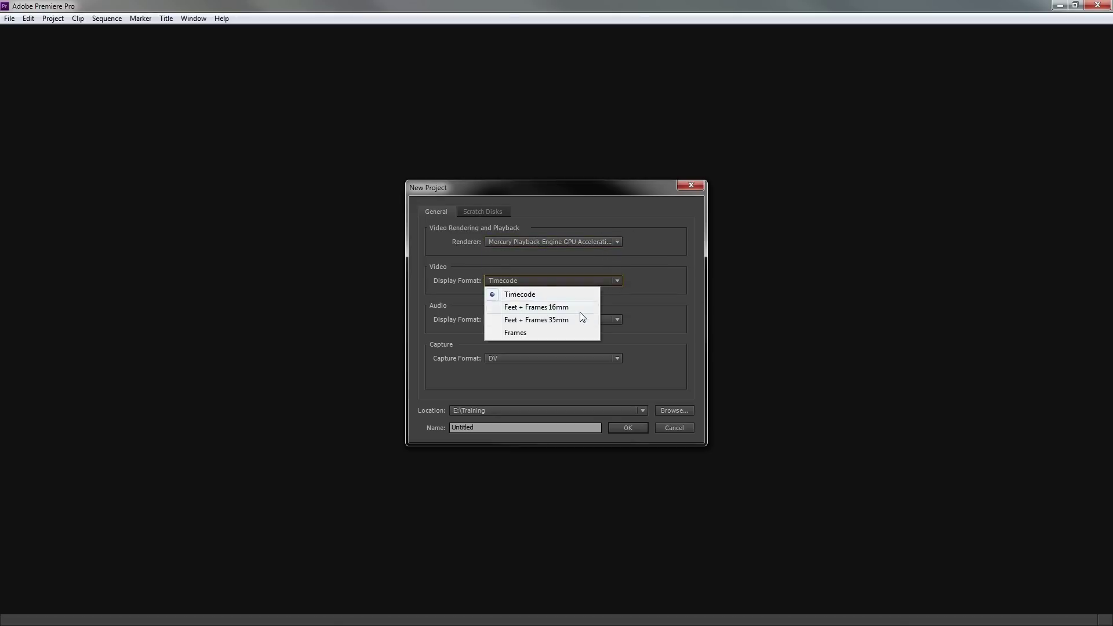
left_click(577, 296)
left_click(587, 320)
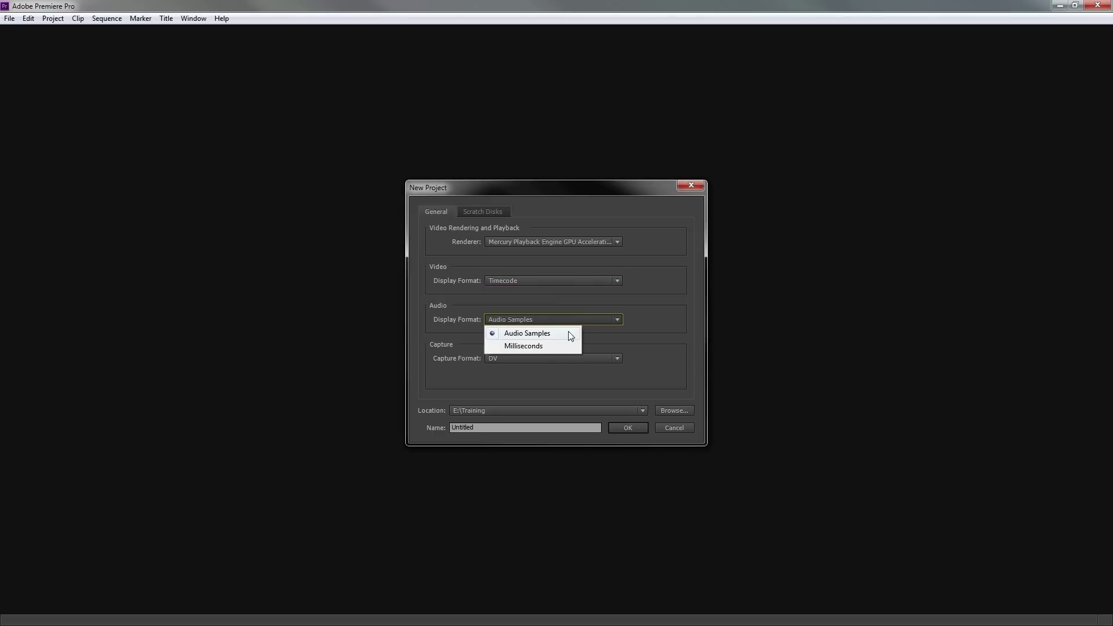
left_click(560, 333)
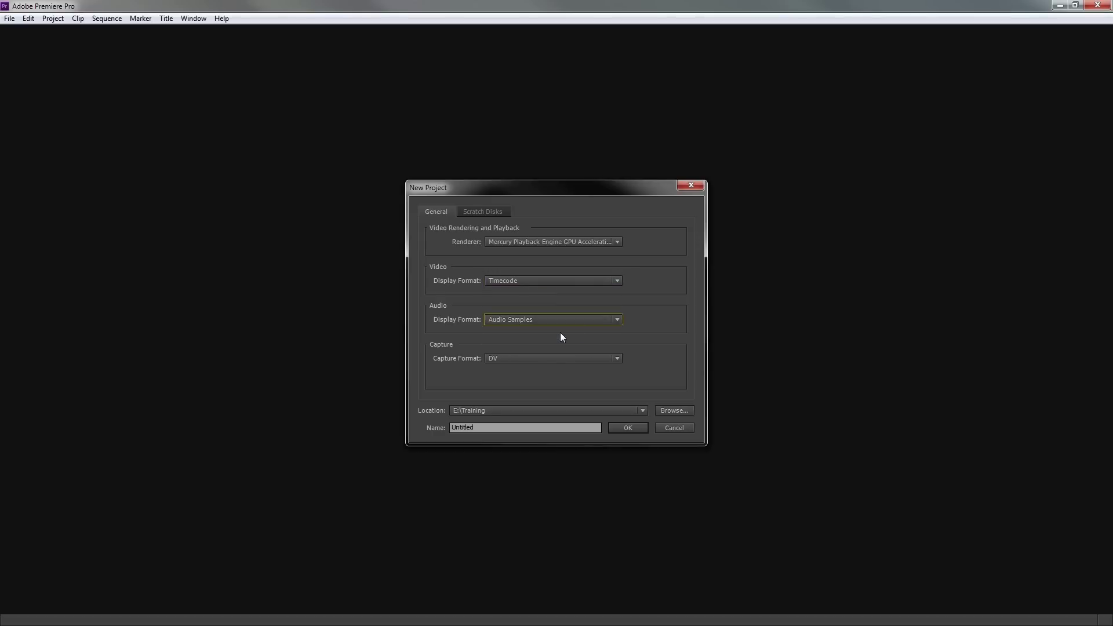
left_click(560, 364)
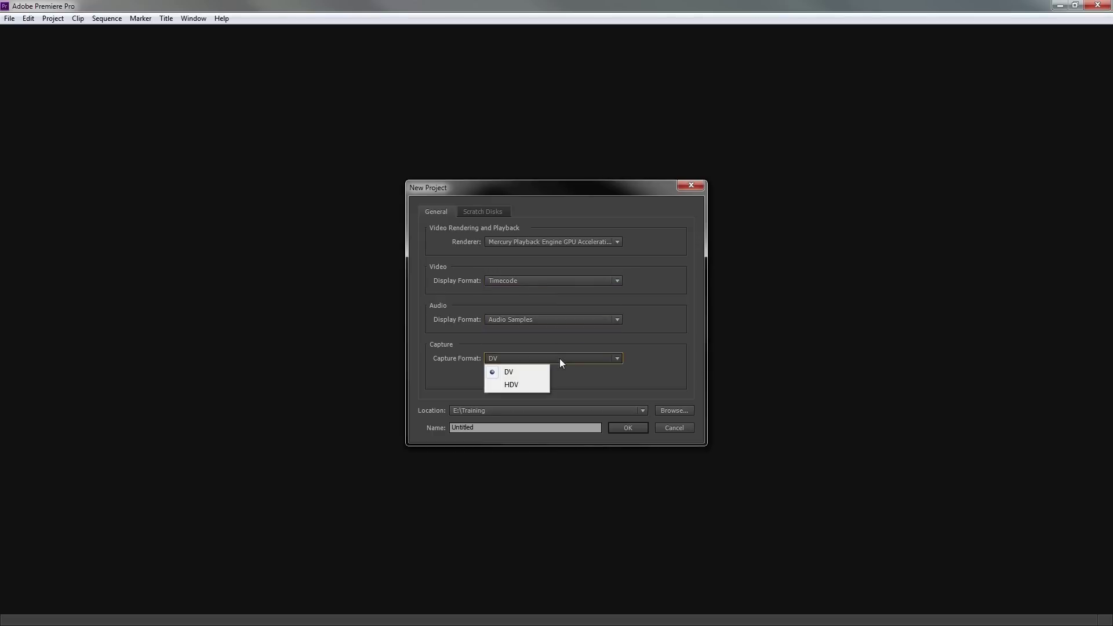
left_click(535, 386)
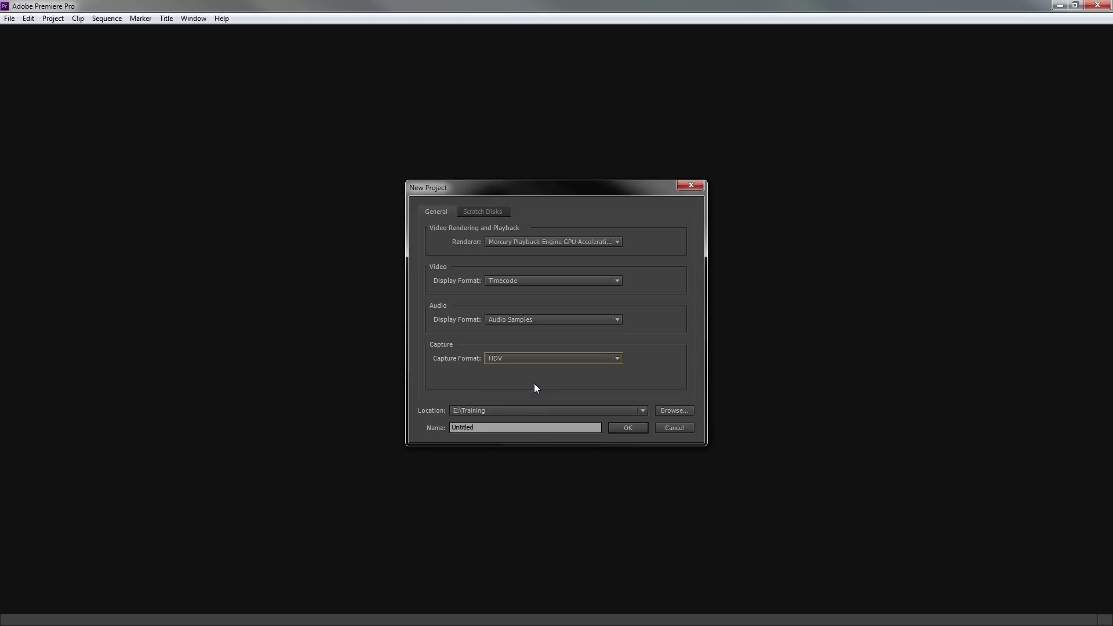
Set the project location to E:\Training and name the project 'Training'.
left_click(476, 214)
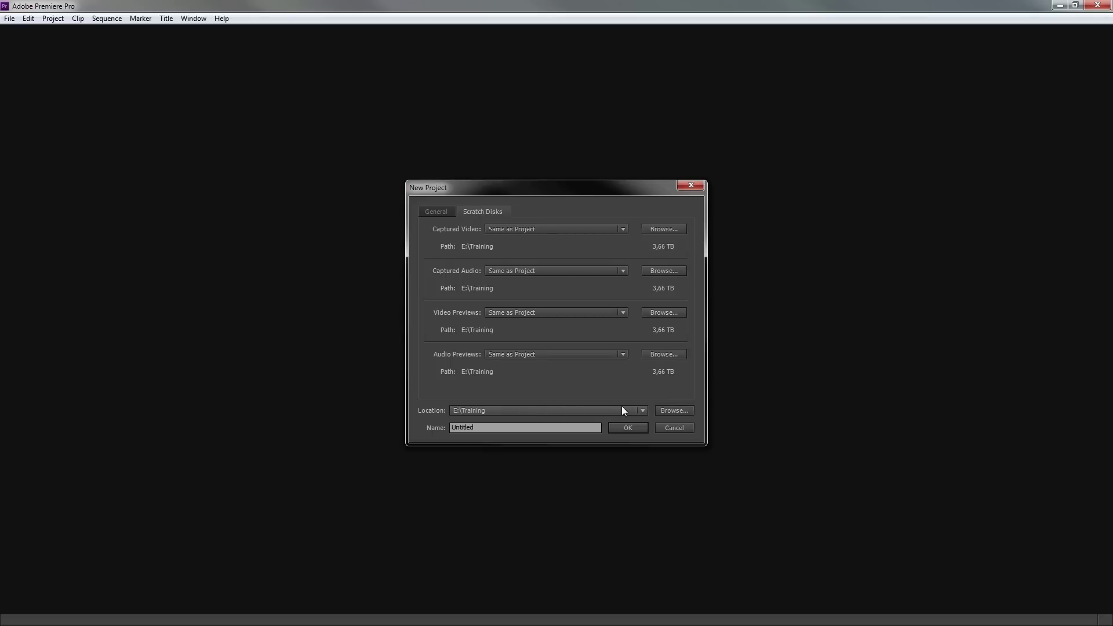
left_click(682, 410)
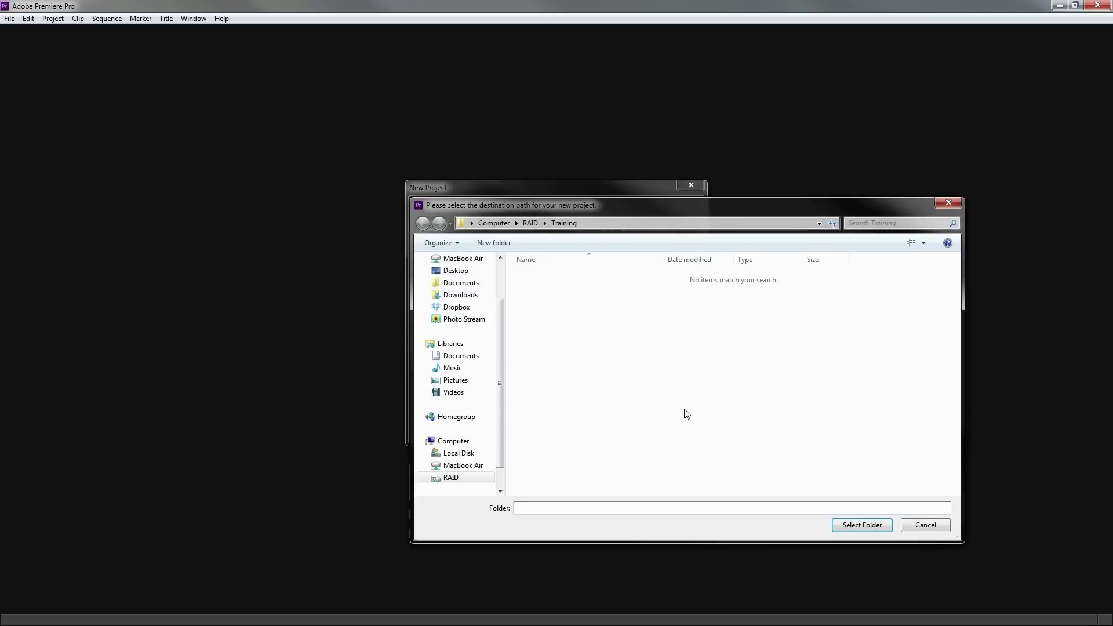
left_click(865, 526)
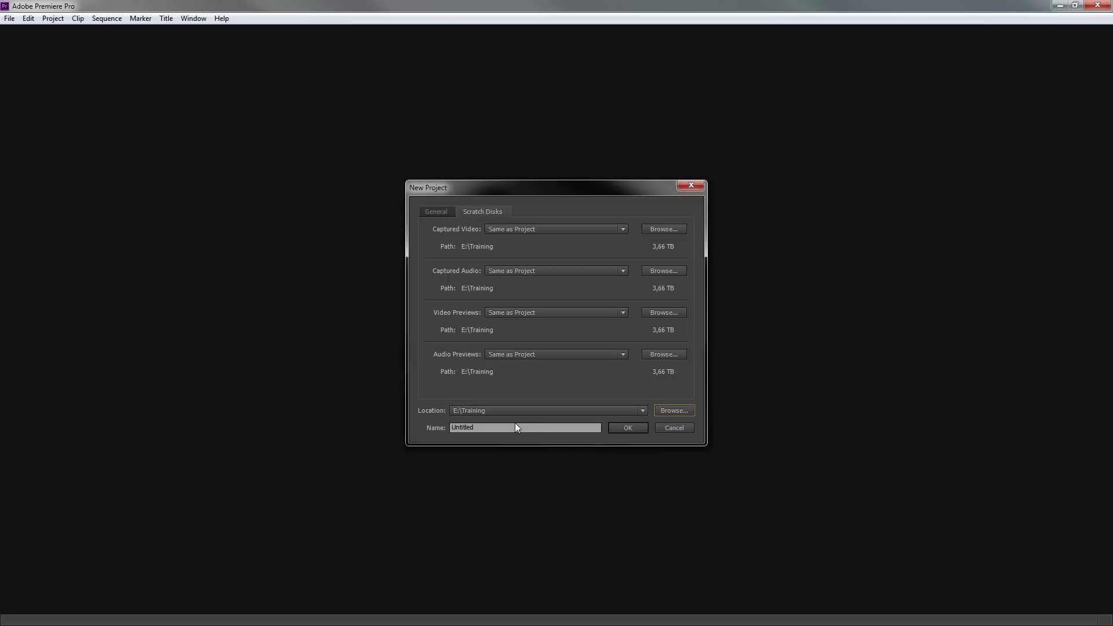
left_click_drag(512, 427, 390, 423)
type("Training")
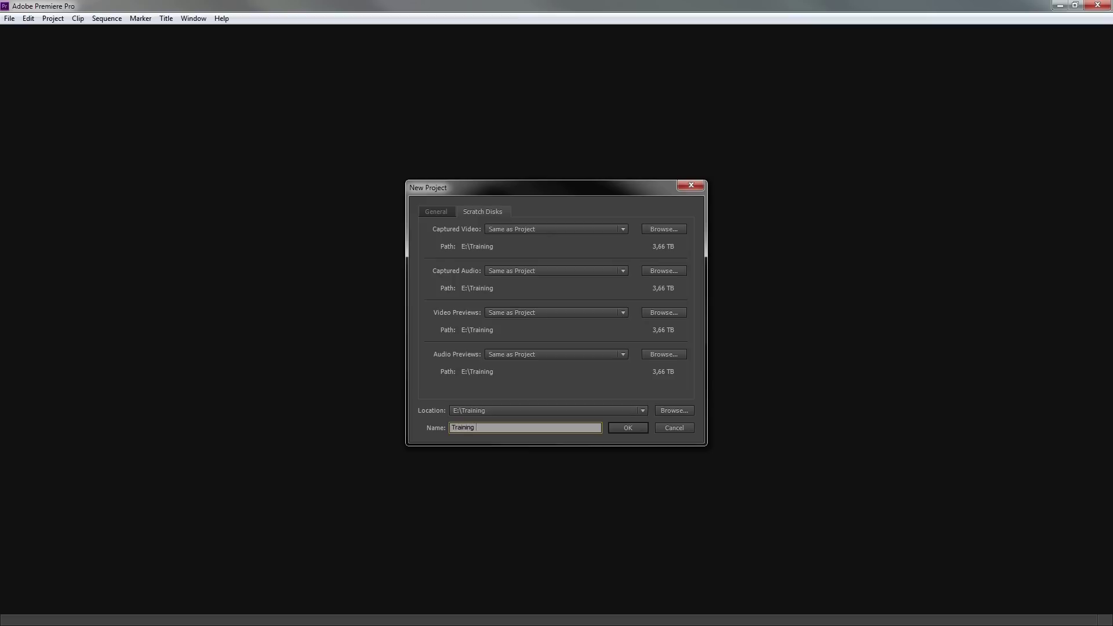
Create the project and pick the Digital SLR > 1080p > DSLR 1080p25 sequence preset.
left_click(625, 427)
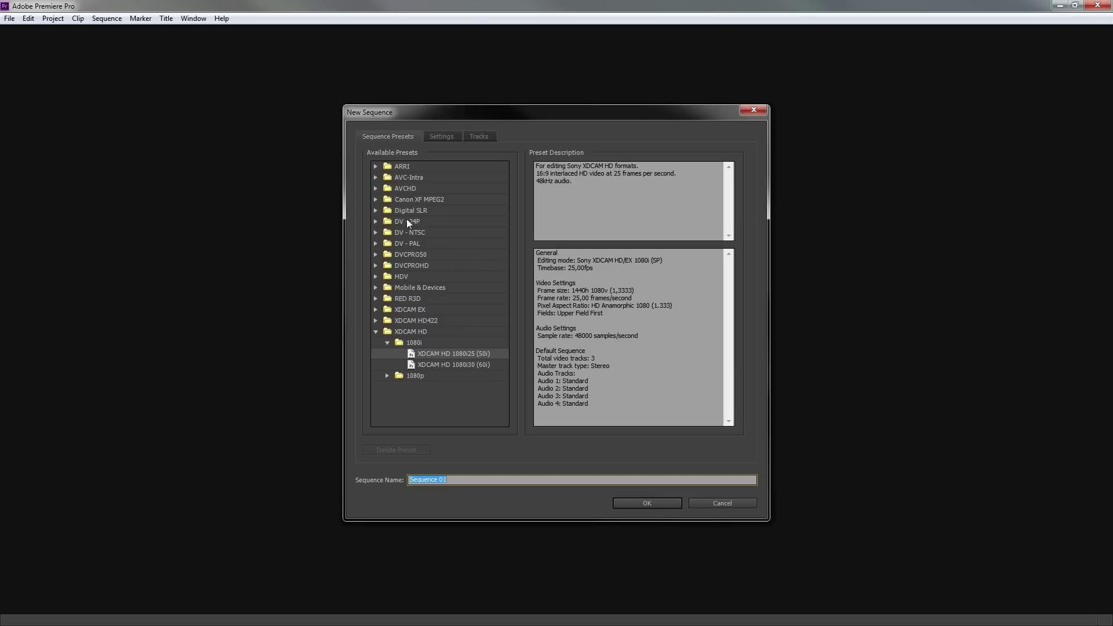
left_click(387, 212)
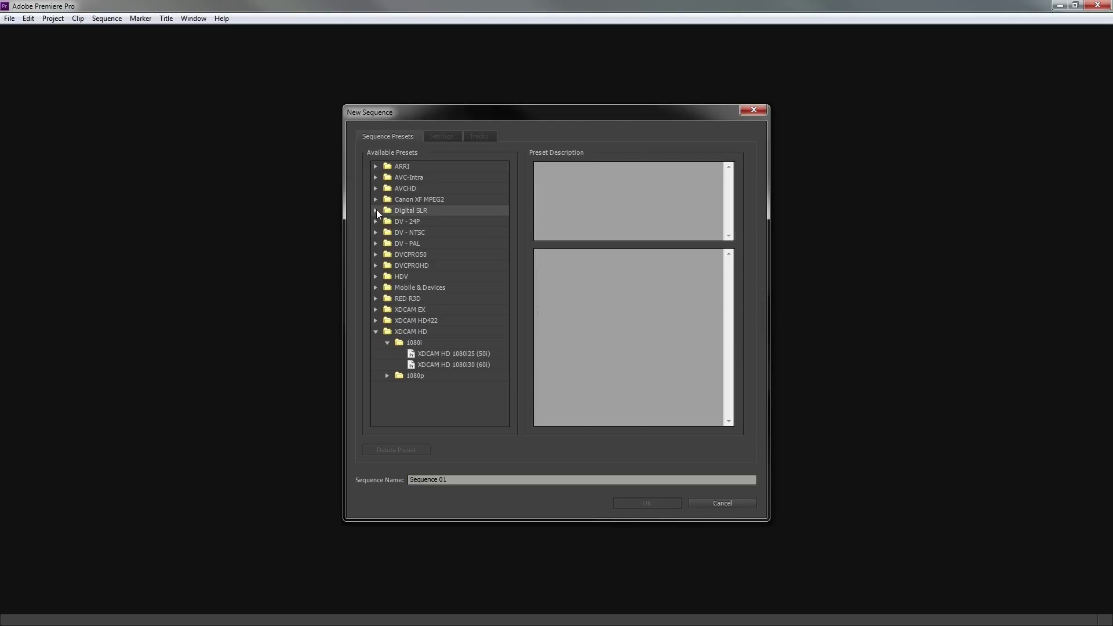
left_click(375, 211)
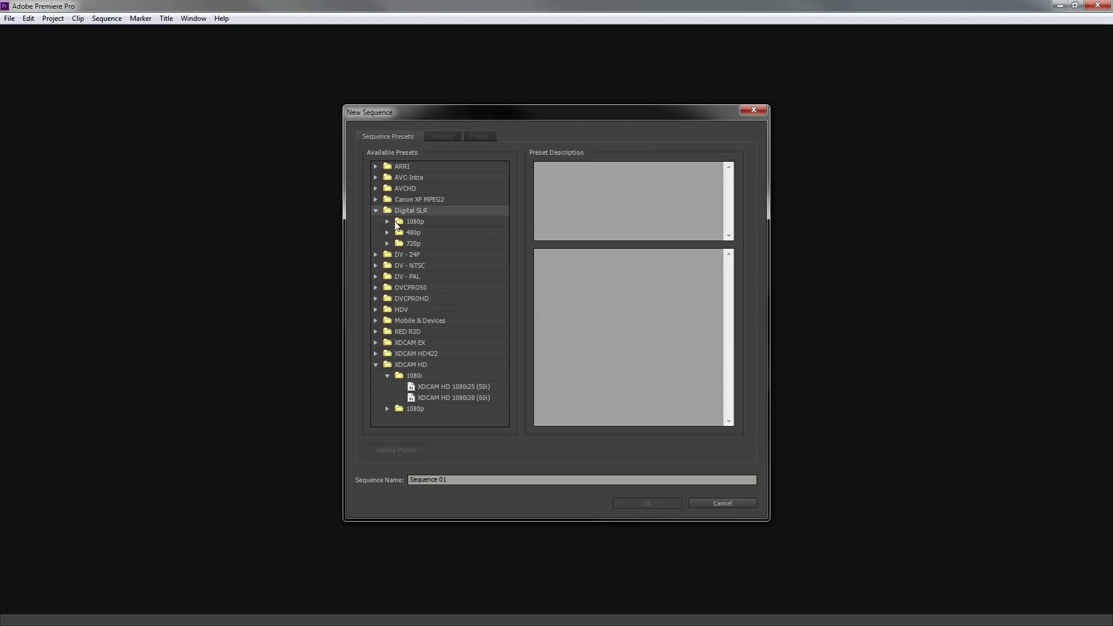
left_click(387, 221)
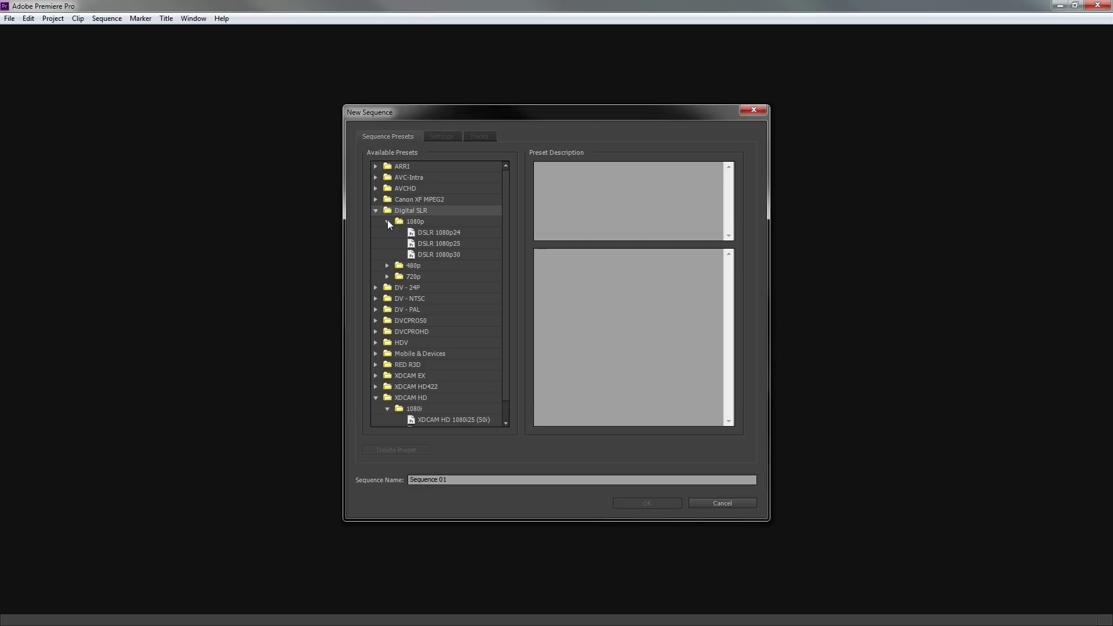
left_click(451, 244)
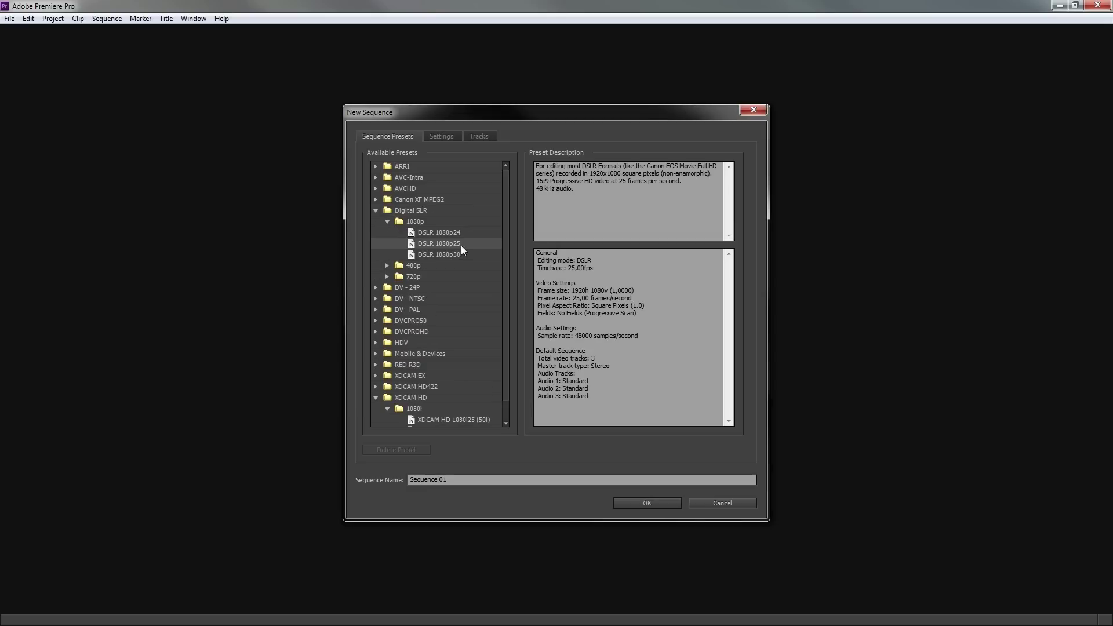
left_click_drag(535, 253, 626, 408)
left_click(627, 397)
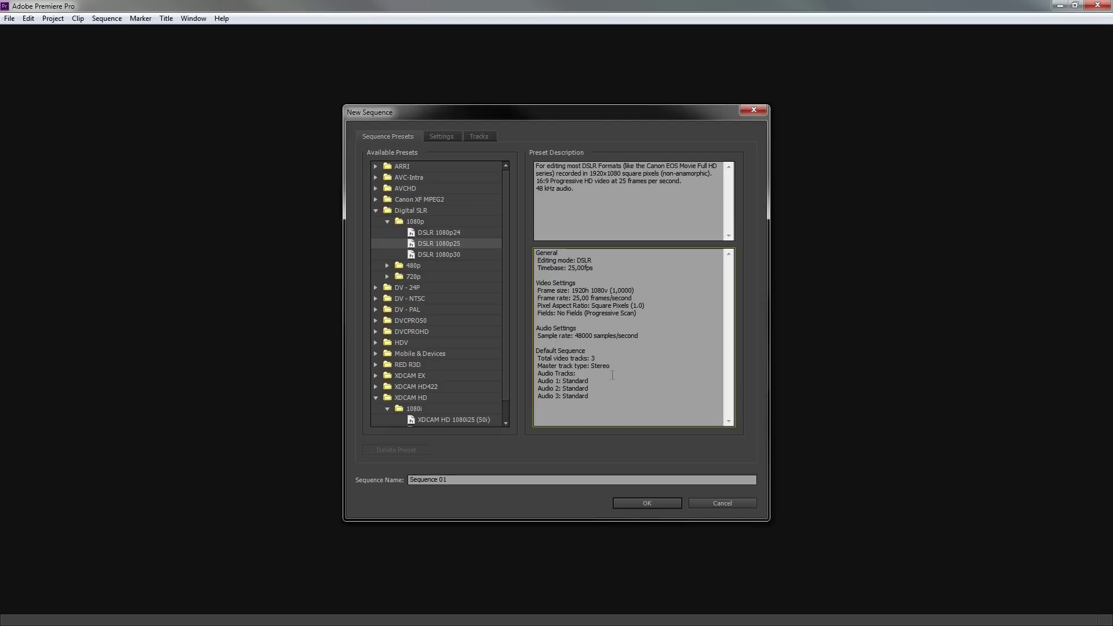
In the sequence Settings tab, keep the timebase at 25,00 frames/second.
left_click(442, 138)
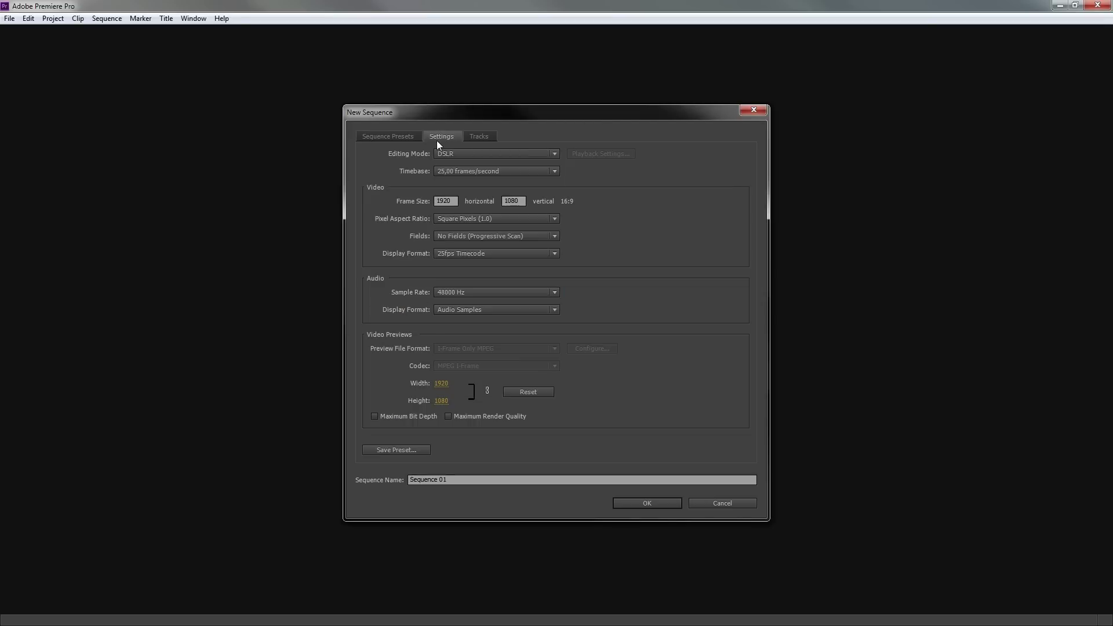
left_click(556, 172)
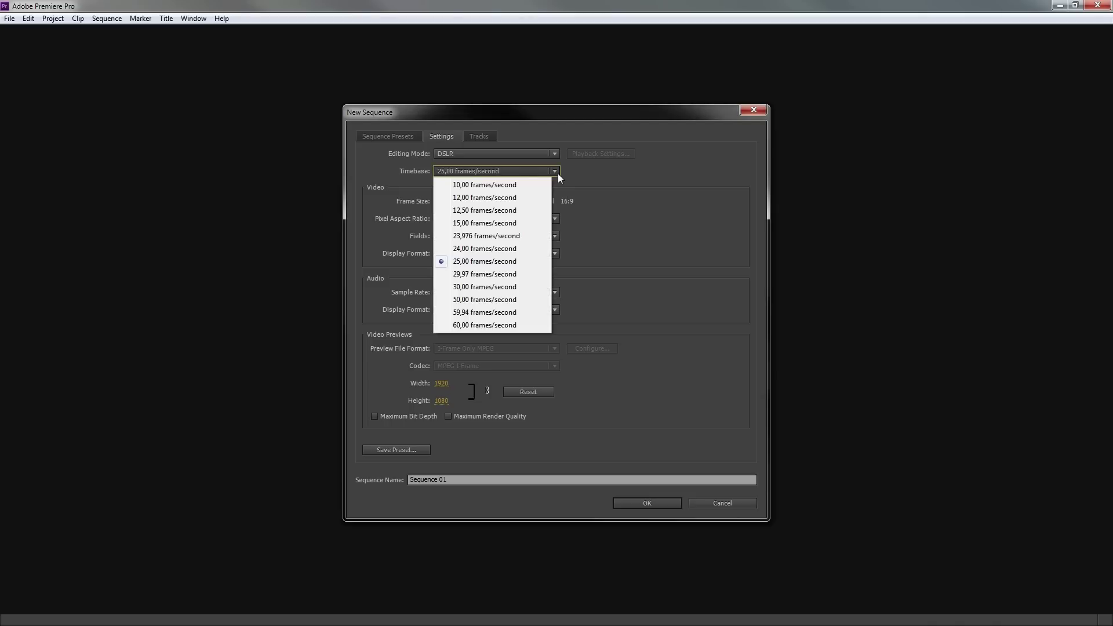
left_click(533, 266)
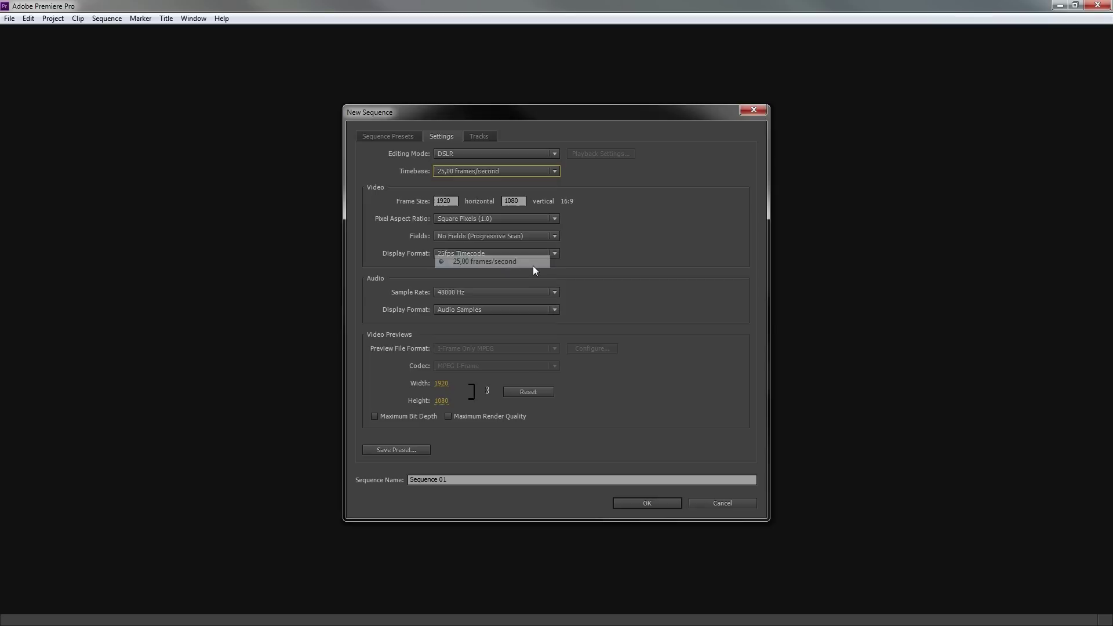
left_click(442, 200)
Change the horizontal frame size to 1440.
left_click(516, 206)
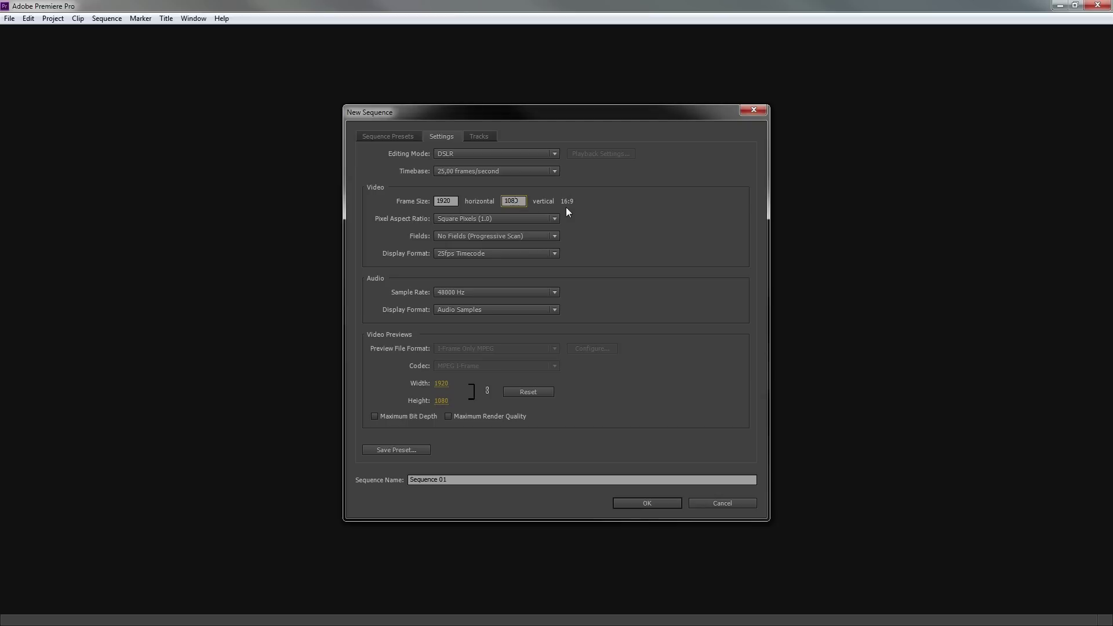
left_click(446, 197)
type("1440")
key("Tab")
Choose HD Anamorphic 1080 (1.333) pixel aspect ratio and restore the width to 1920.
left_click(555, 219)
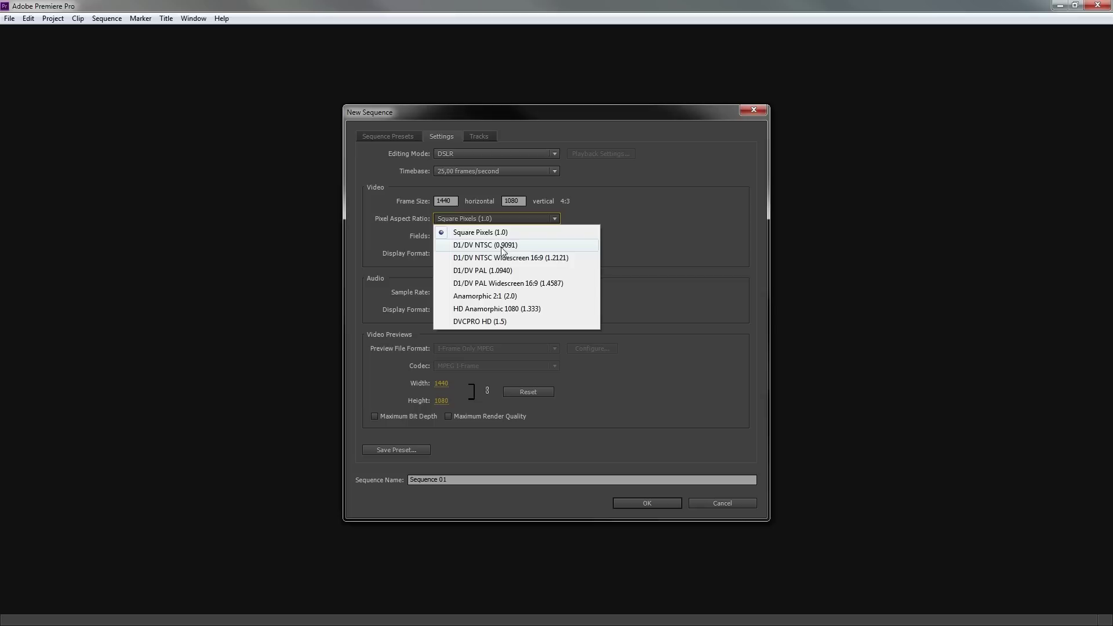
left_click(530, 309)
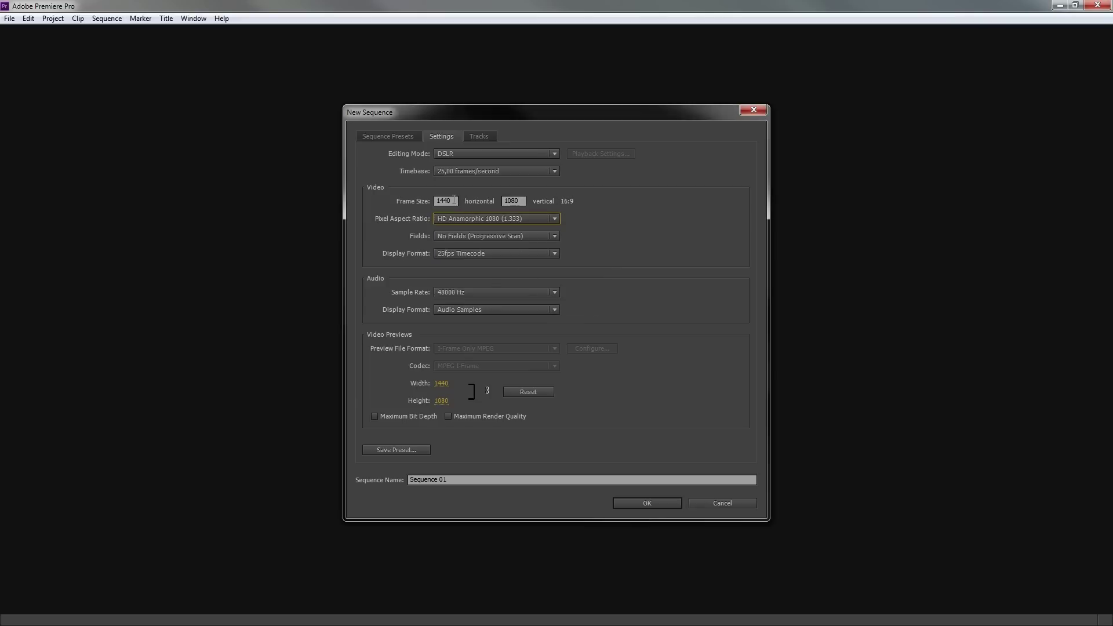
left_click_drag(454, 198, 424, 199)
type("1920")
Confirm the 1920 width, switch to Square Pixels (1.0), and keep No Fields (Progressive Scan).
left_click(504, 200)
left_click(543, 216)
left_click(534, 230)
left_click(529, 236)
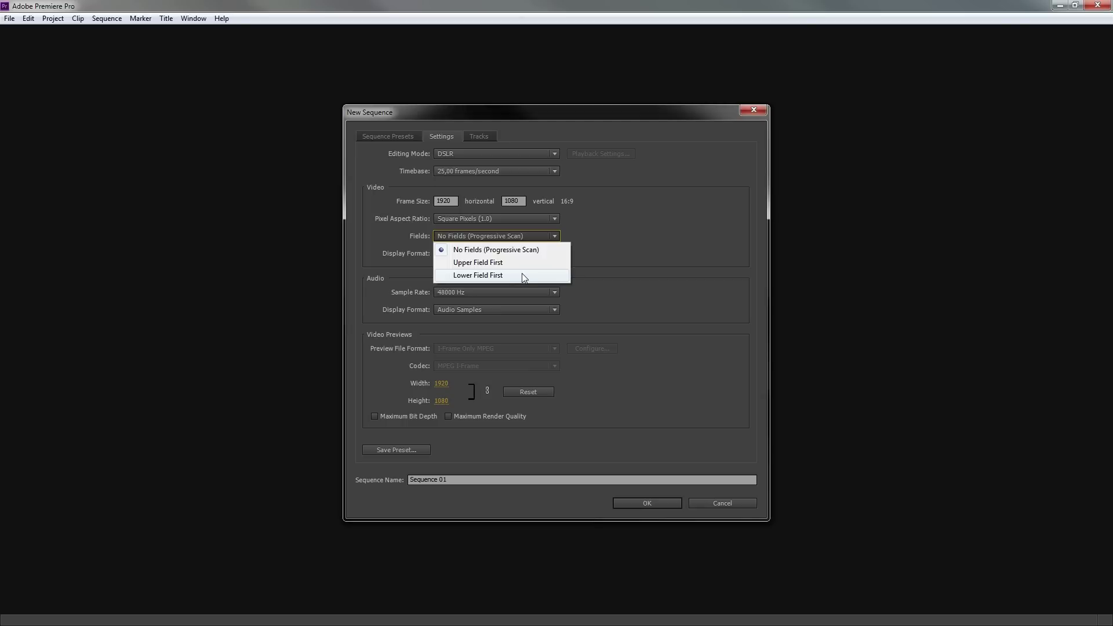
left_click(555, 253)
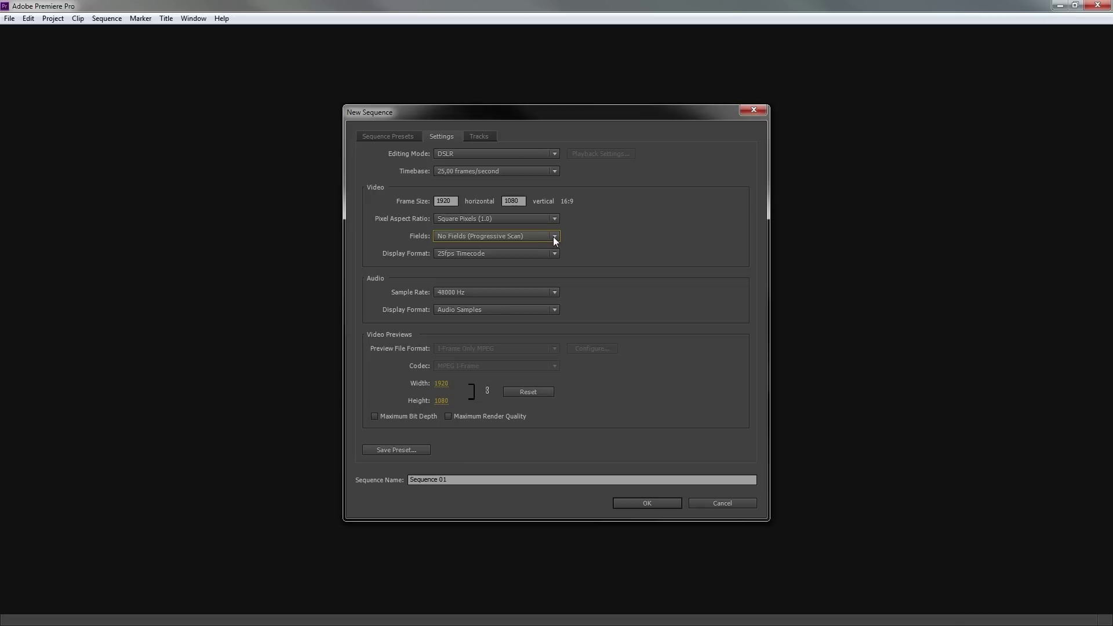
Keep 25fps Timecode display format and the 48000 Hz audio sample rate.
left_click(552, 253)
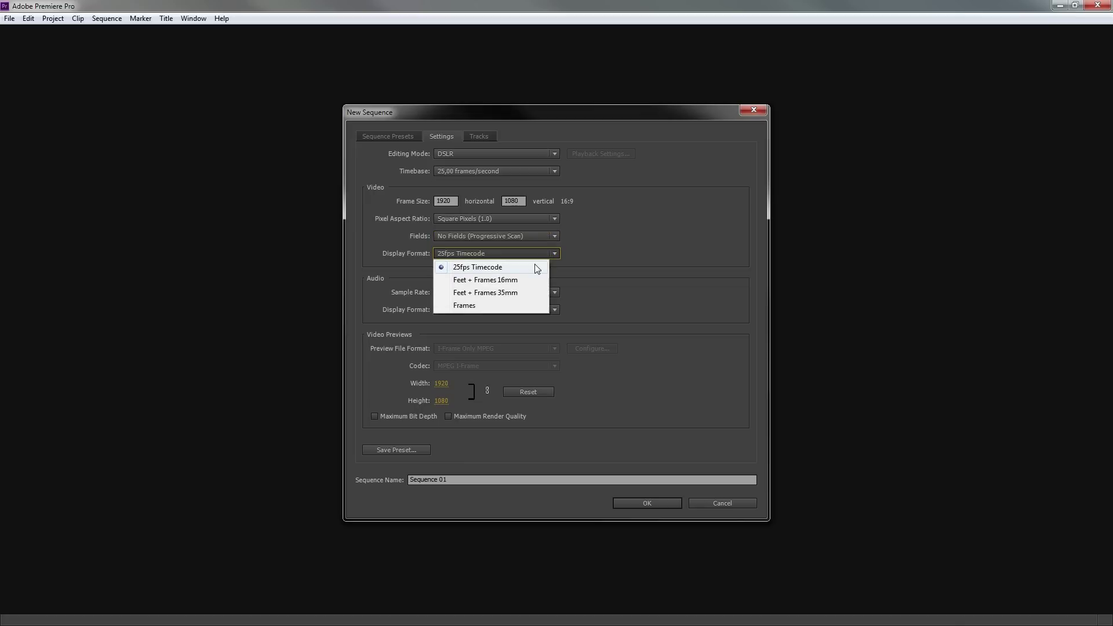
left_click(534, 265)
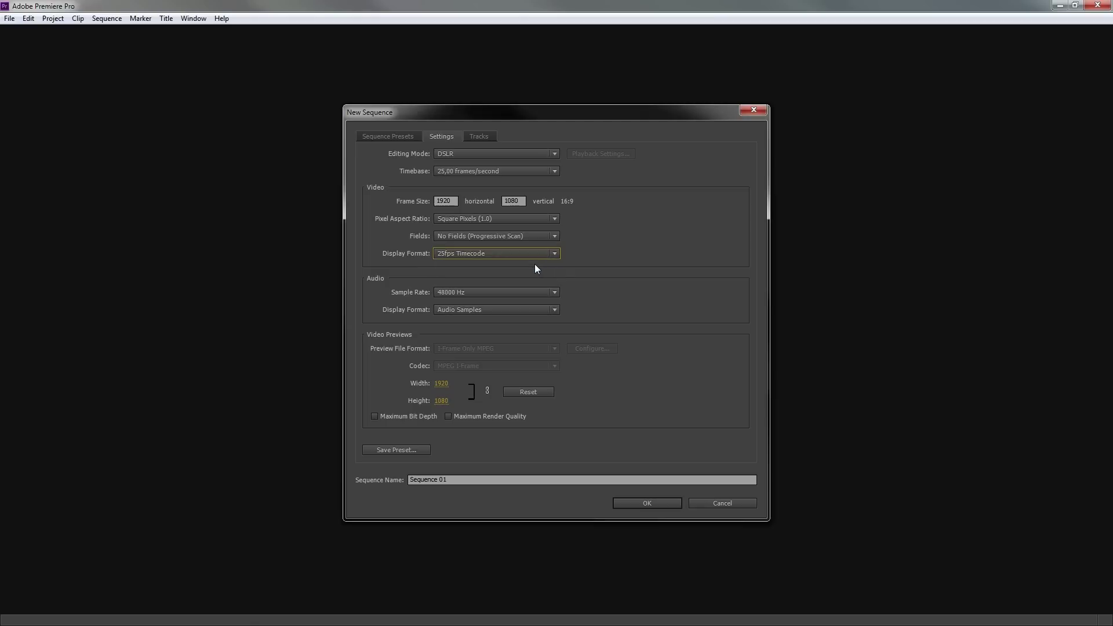
left_click(545, 292)
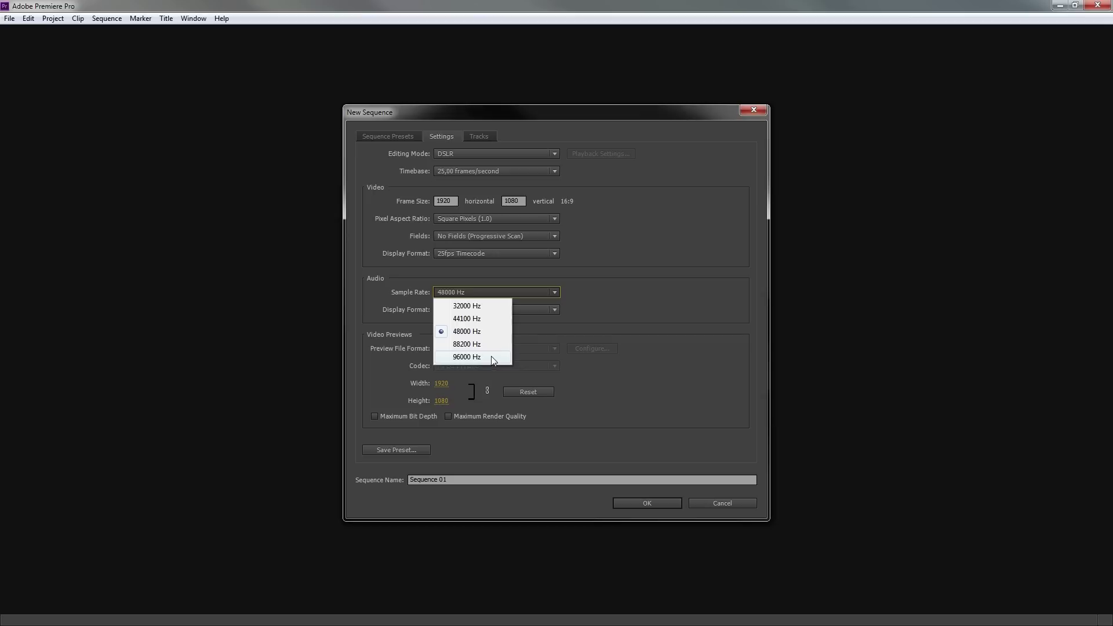
left_click(496, 331)
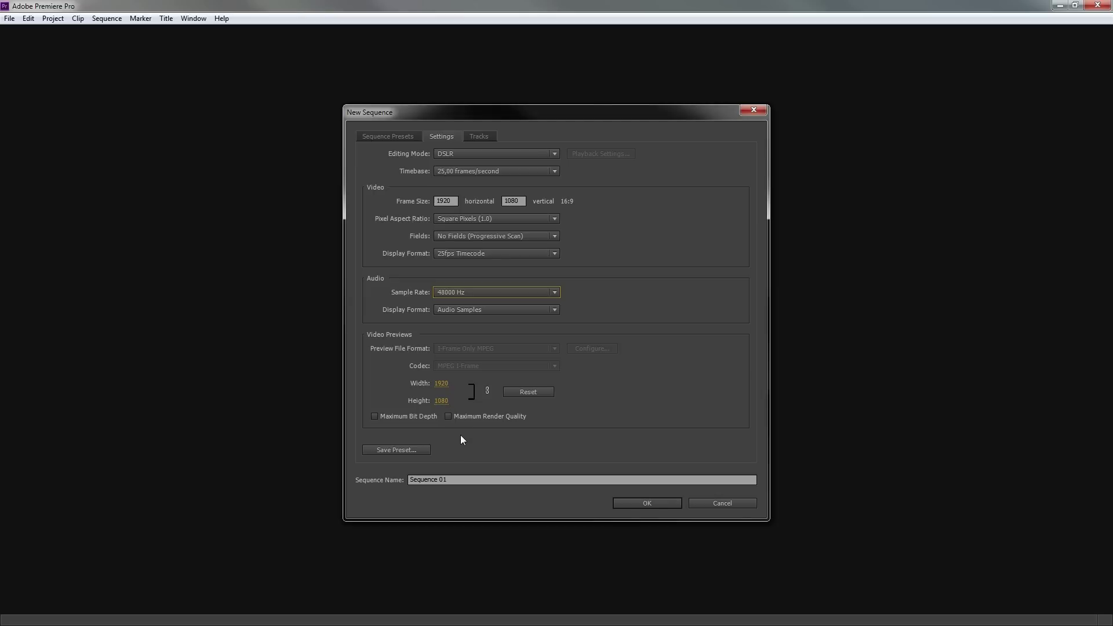
Name the sequence 'Basic Training' and create it.
left_click(460, 478)
type("Basic Training")
key("Return")
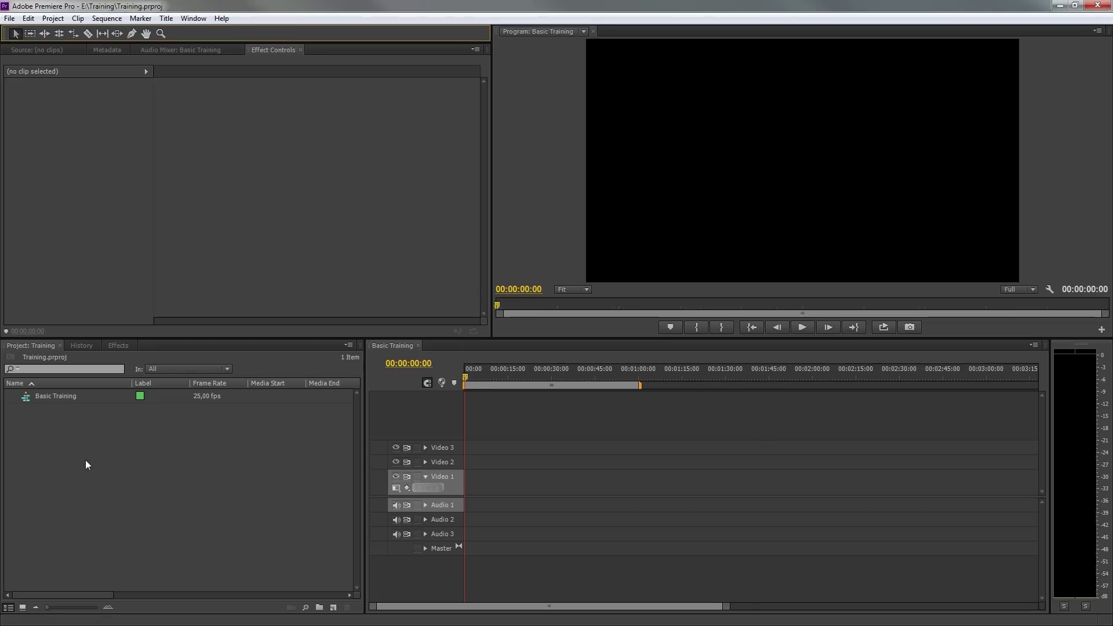